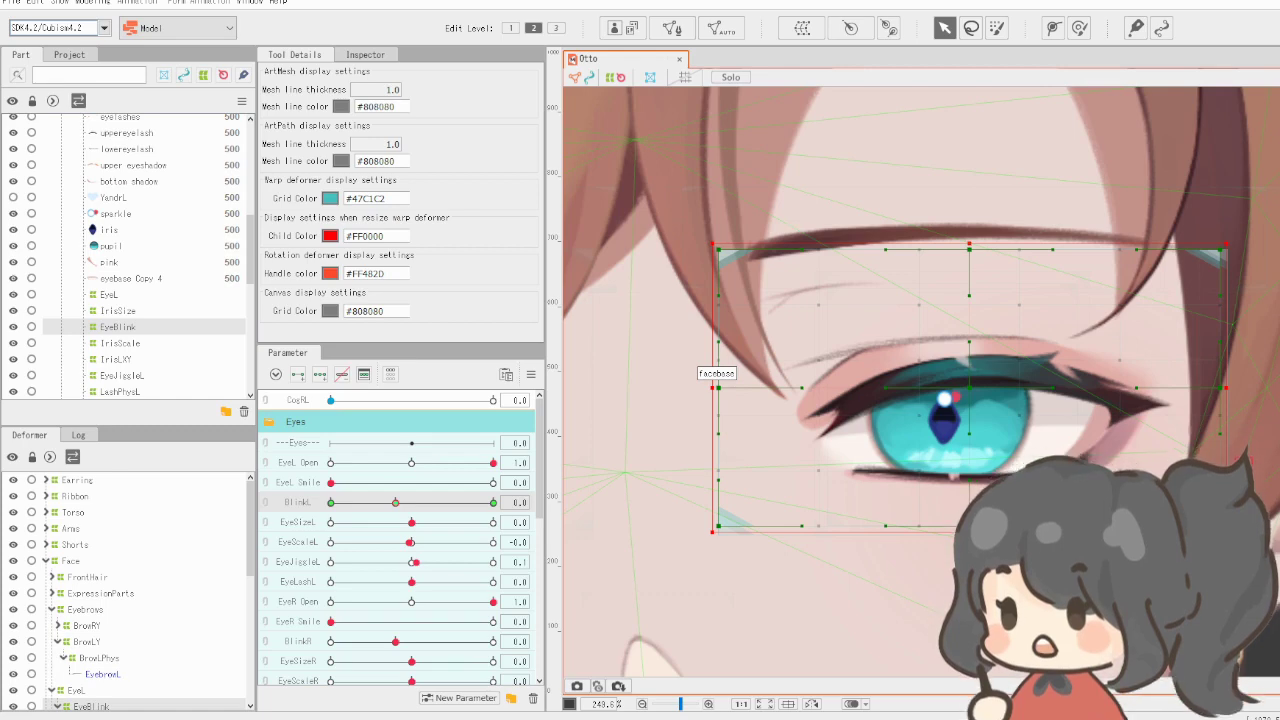
Preview the left eye closing and smiling with the EyeL Open and EyeL Smile parameters, ending with EyeL Open at 0.5
mouse_move(493, 462)
left_mouse_down()
mouse_move(340, 462)
mouse_move(493, 462)
left_mouse_up()
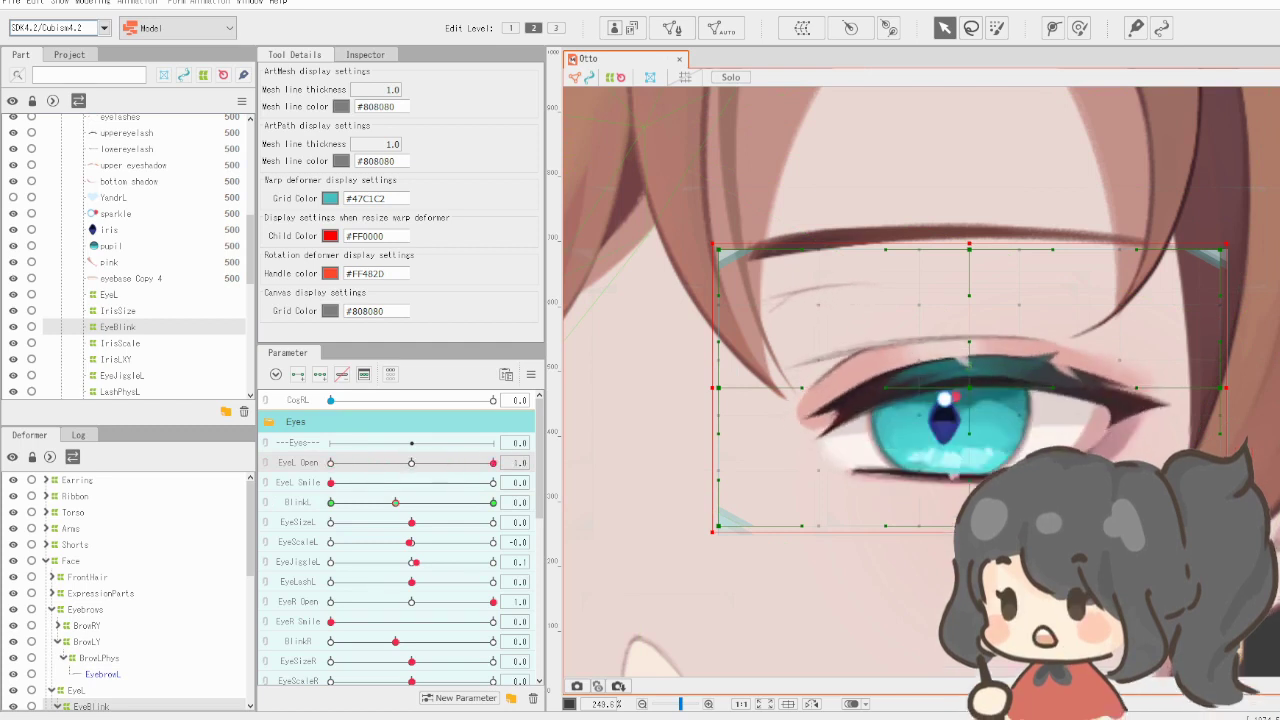
left_click_drag(331, 482, 358, 482)
left_click_drag(493, 462, 331, 462)
left_click_drag(493, 482, 410, 462)
Review the child parts of the EyeBlink deformer and scrub BlinkL from its minimum to its maximum to preview the warp
left_click(395, 502)
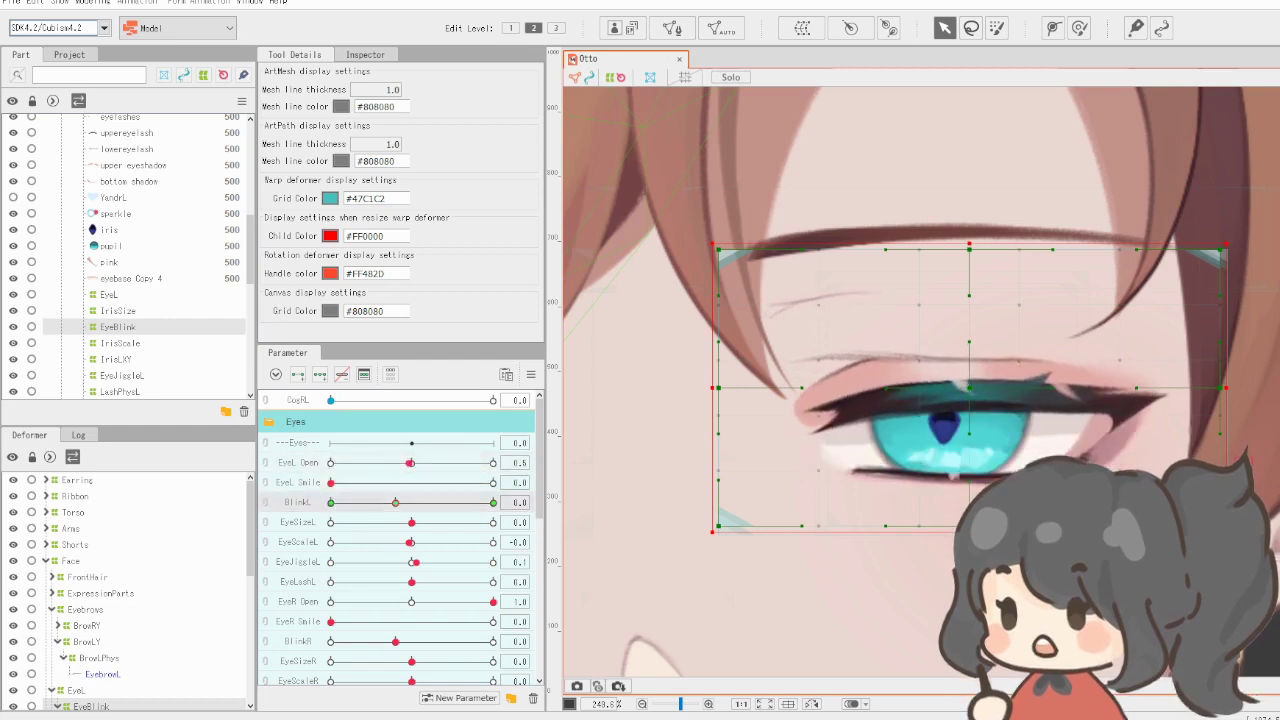
scroll(125, 590, "down", 3)
scroll(128, 590, "down", 4)
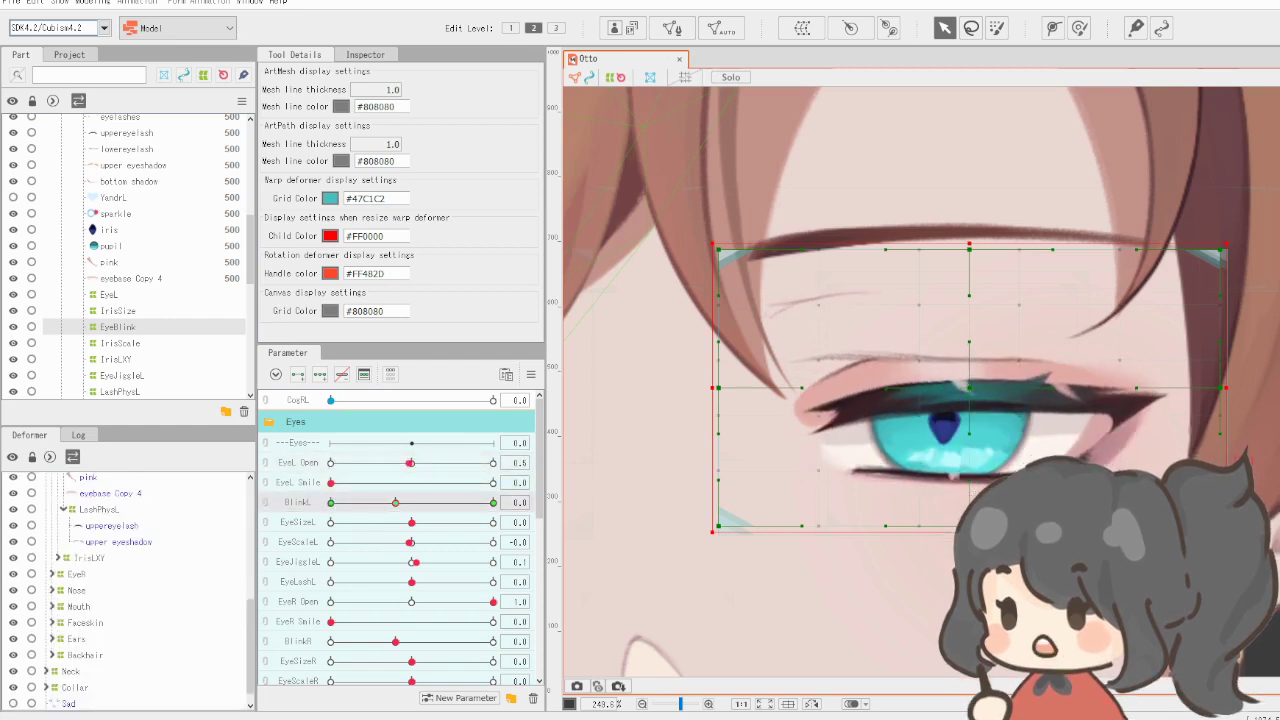
scroll(128, 590, "up", 1)
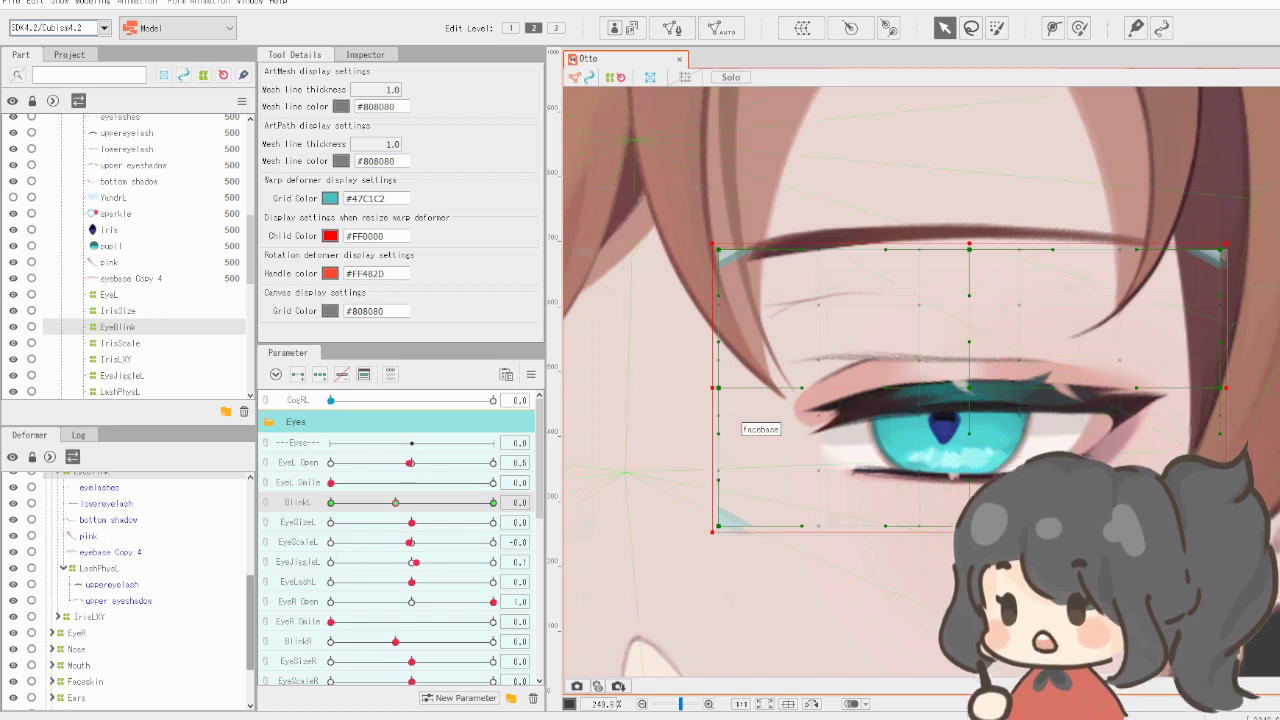
scroll(128, 590, "up", 1)
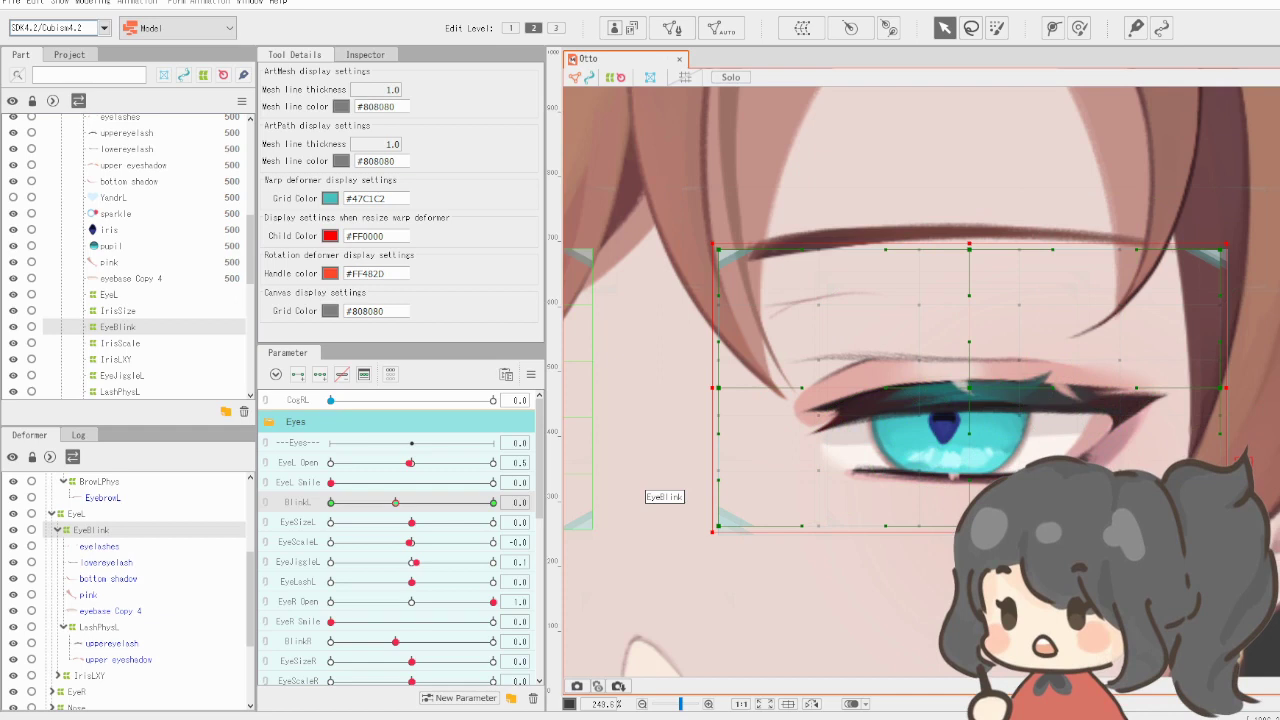
left_click_drag(395, 502, 330, 502)
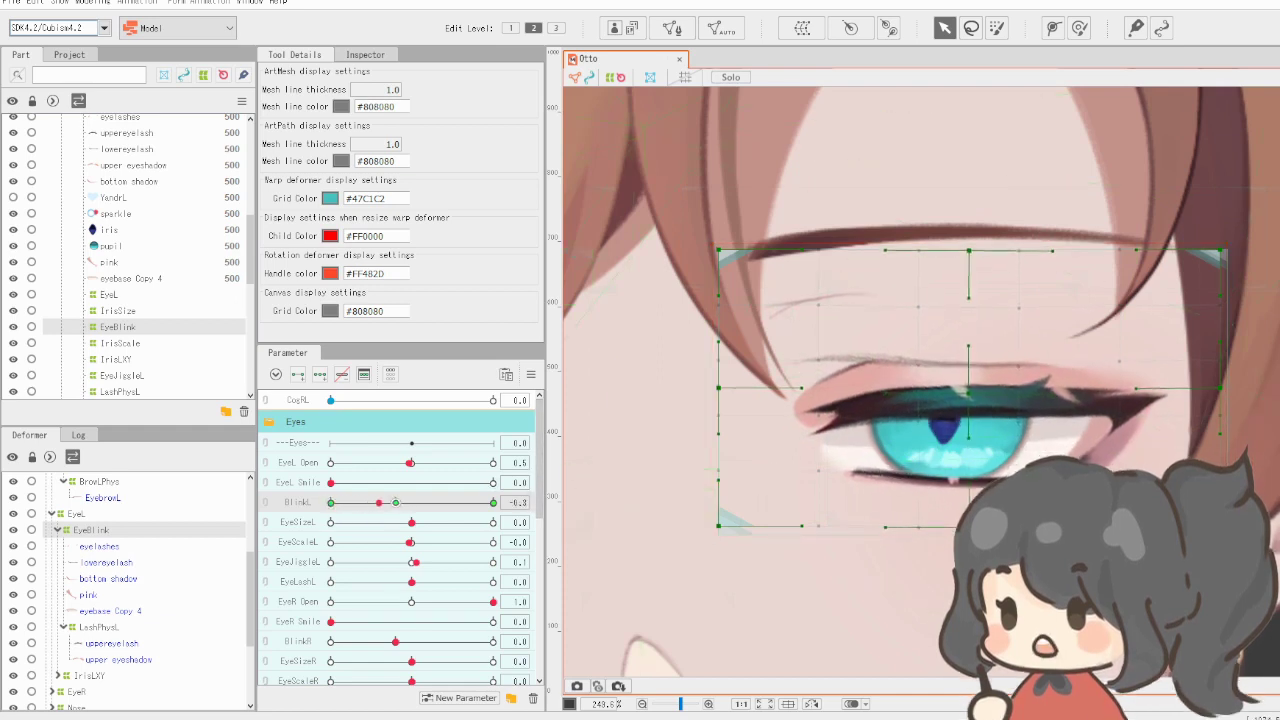
left_click_drag(398, 502, 493, 502)
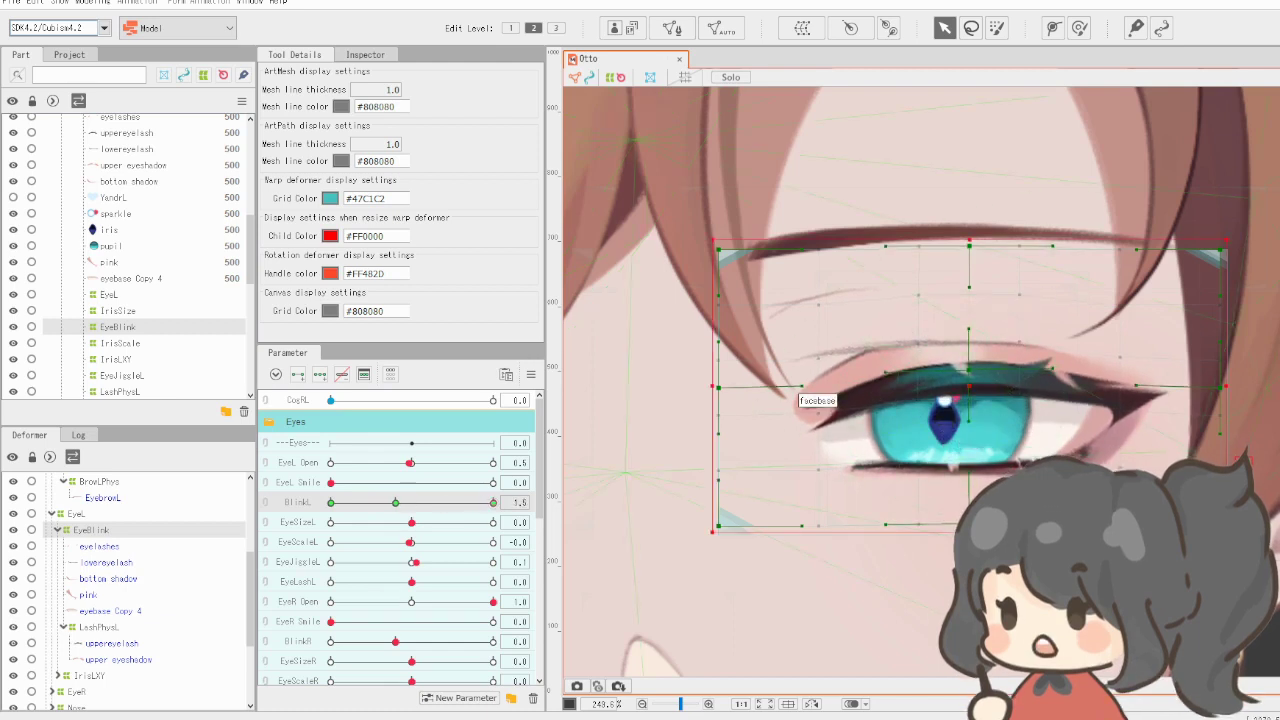
Open the Physics/Scene Blending Settings and choose the EyeblinkR physics group
left_click(92, 2)
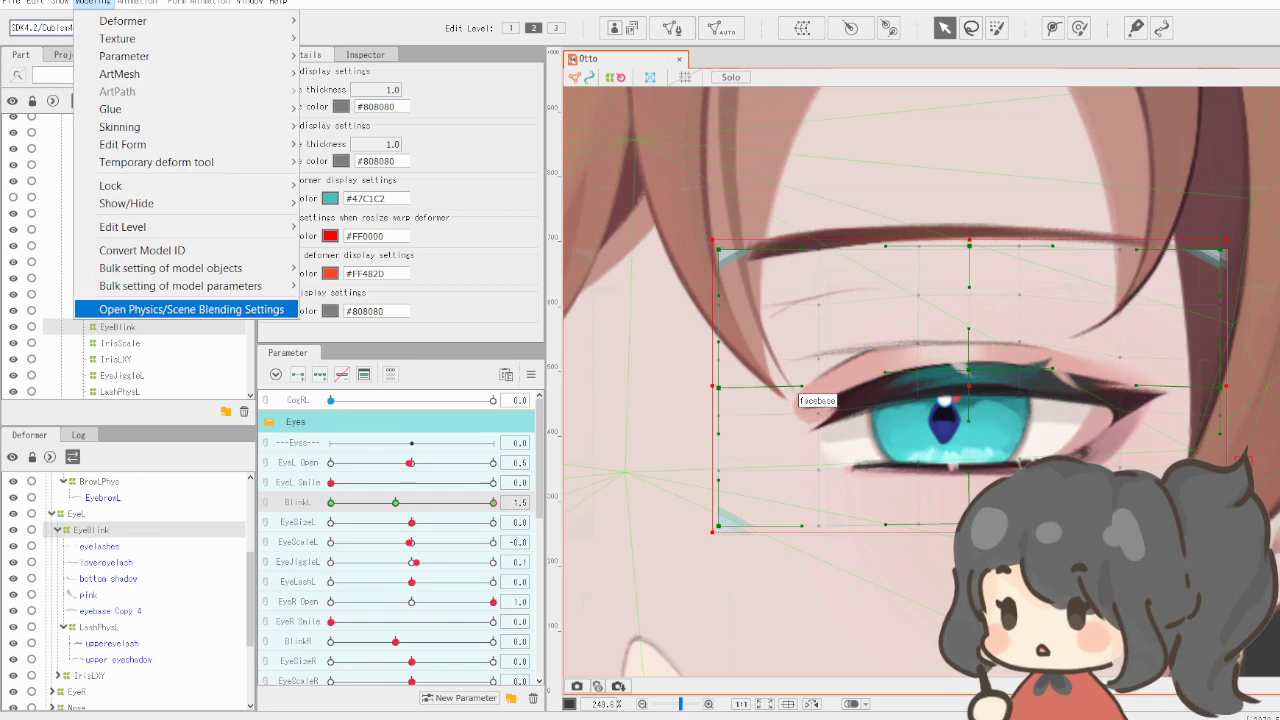
left_click(150, 306)
left_click(60, 93)
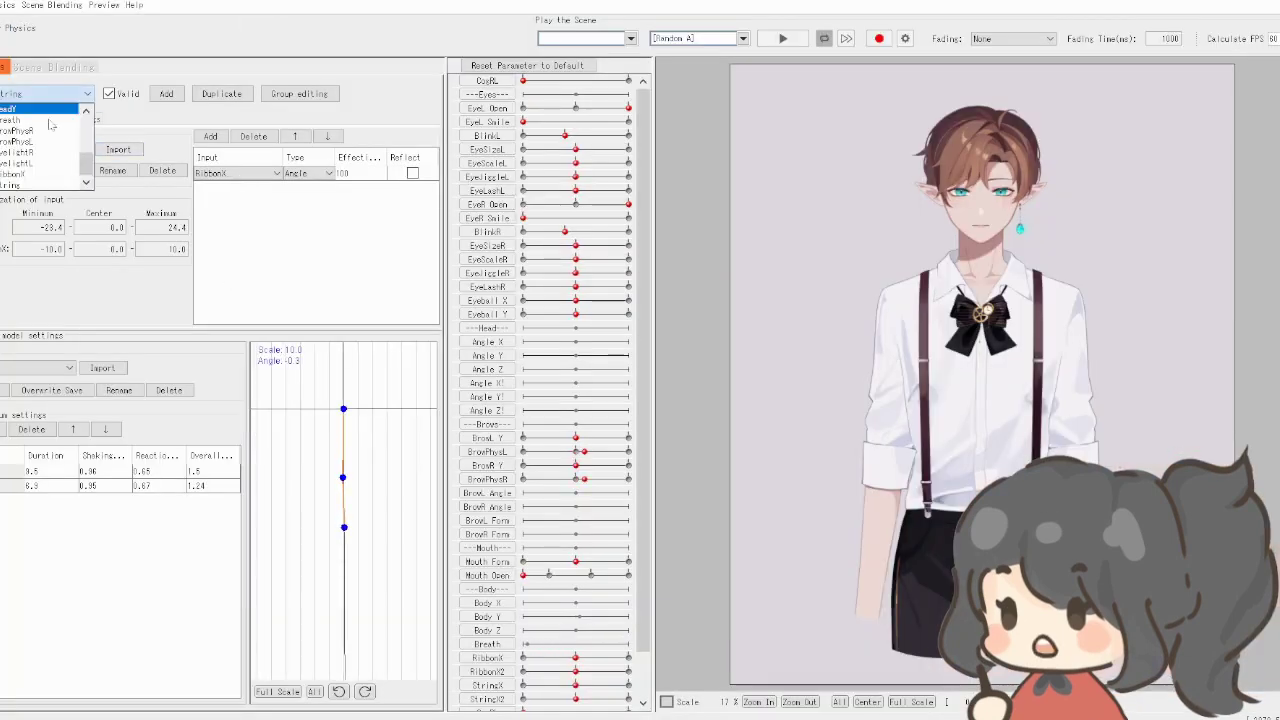
left_click(20, 110)
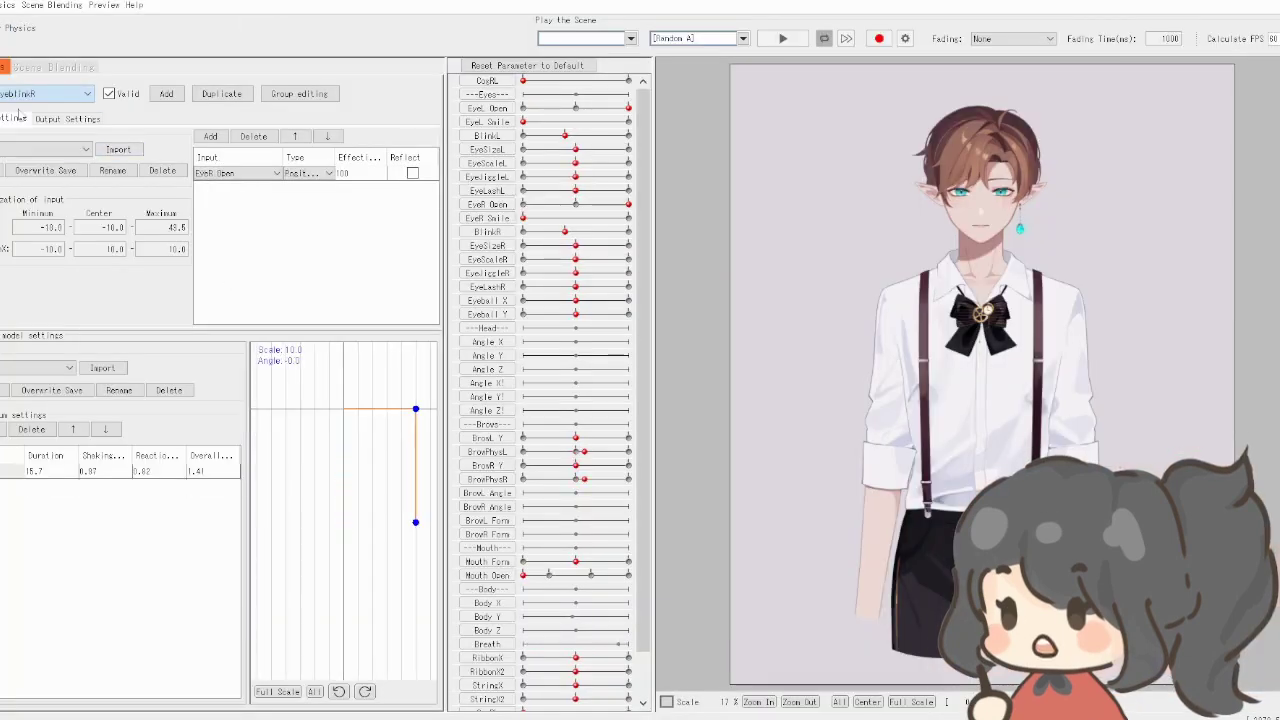
Test the left eye's blink physics in the face preview by varying EyeL Open
left_click(765, 704)
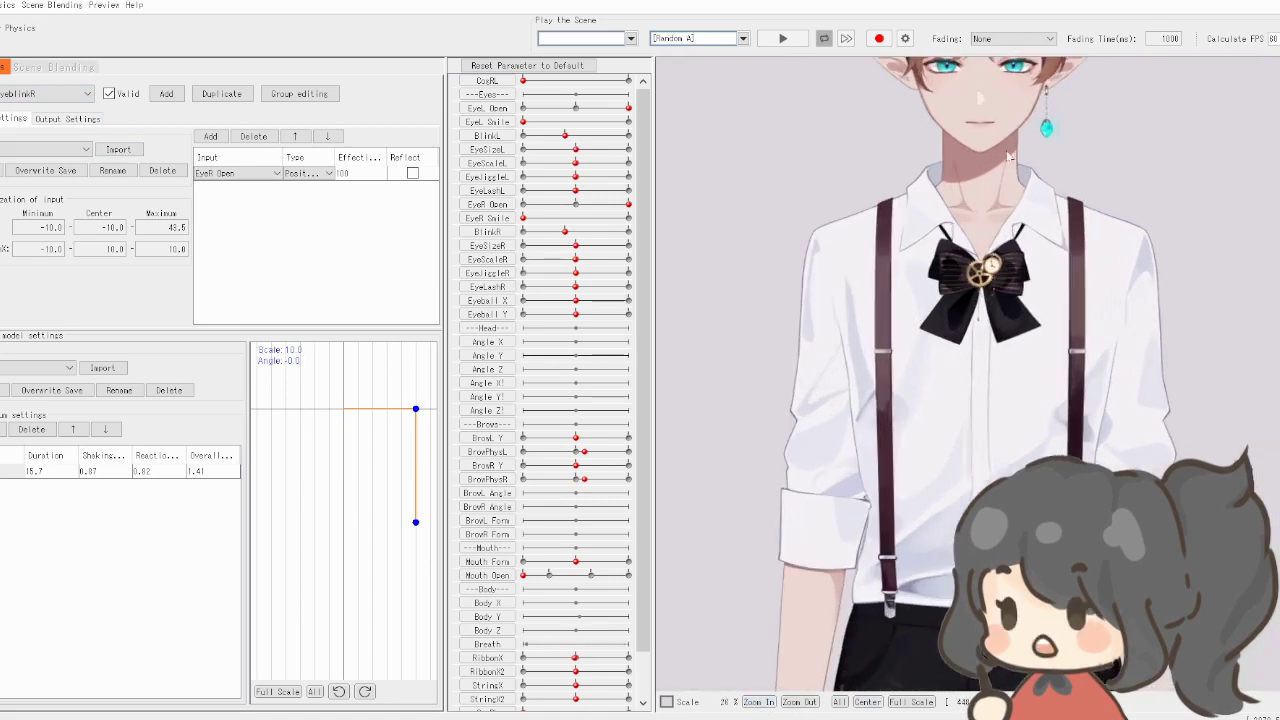
left_click_drag(775, 374, 762, 645)
scroll(955, 353, "up", 5)
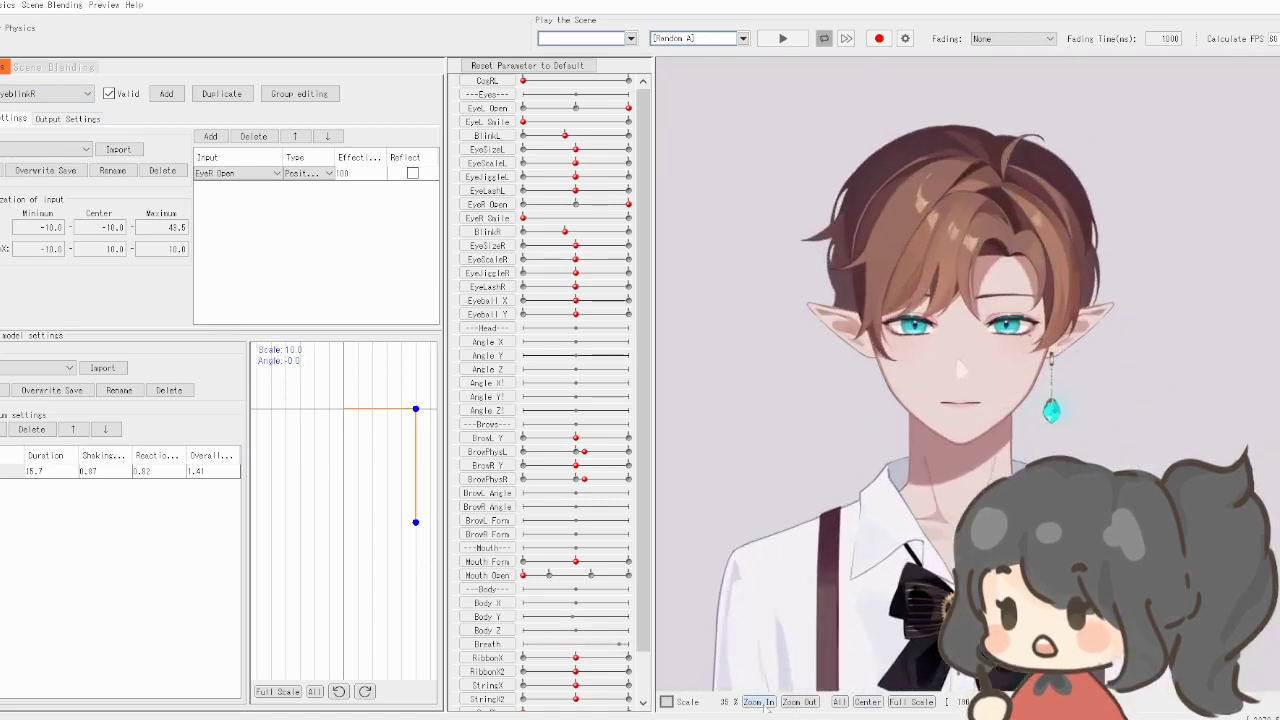
left_click_drag(624, 107, 638, 152)
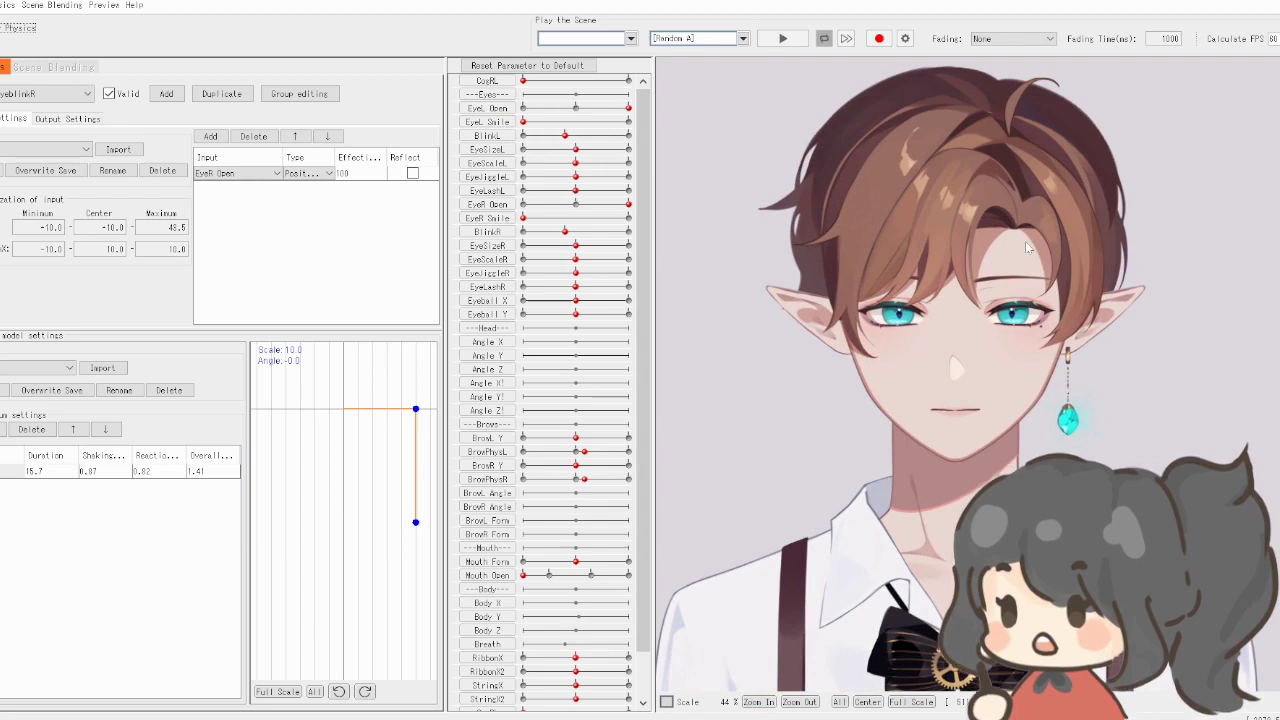
scroll(1025, 241, "up", 3)
left_click_drag(966, 414, 943, 243)
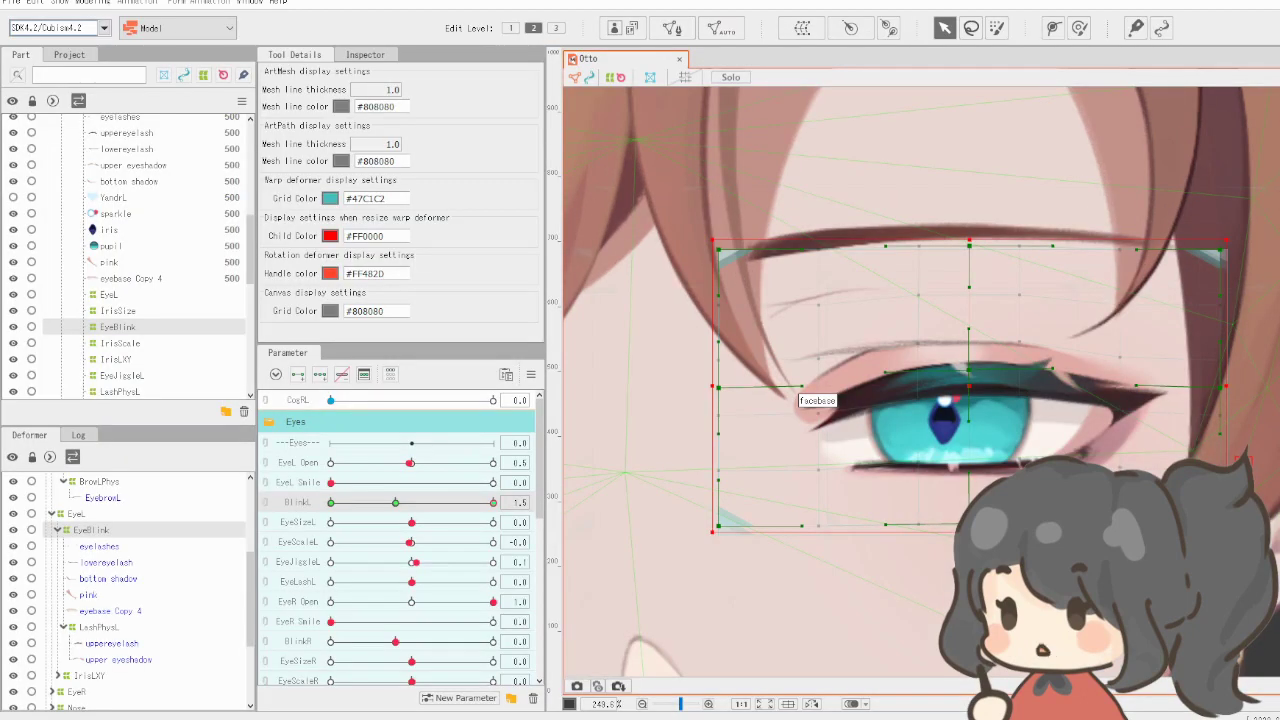
Select the left eyebrow mesh, expand the Brows parameter group and set BrowPhysL to -0.5 to preview the lowered brow
left_click(952, 229)
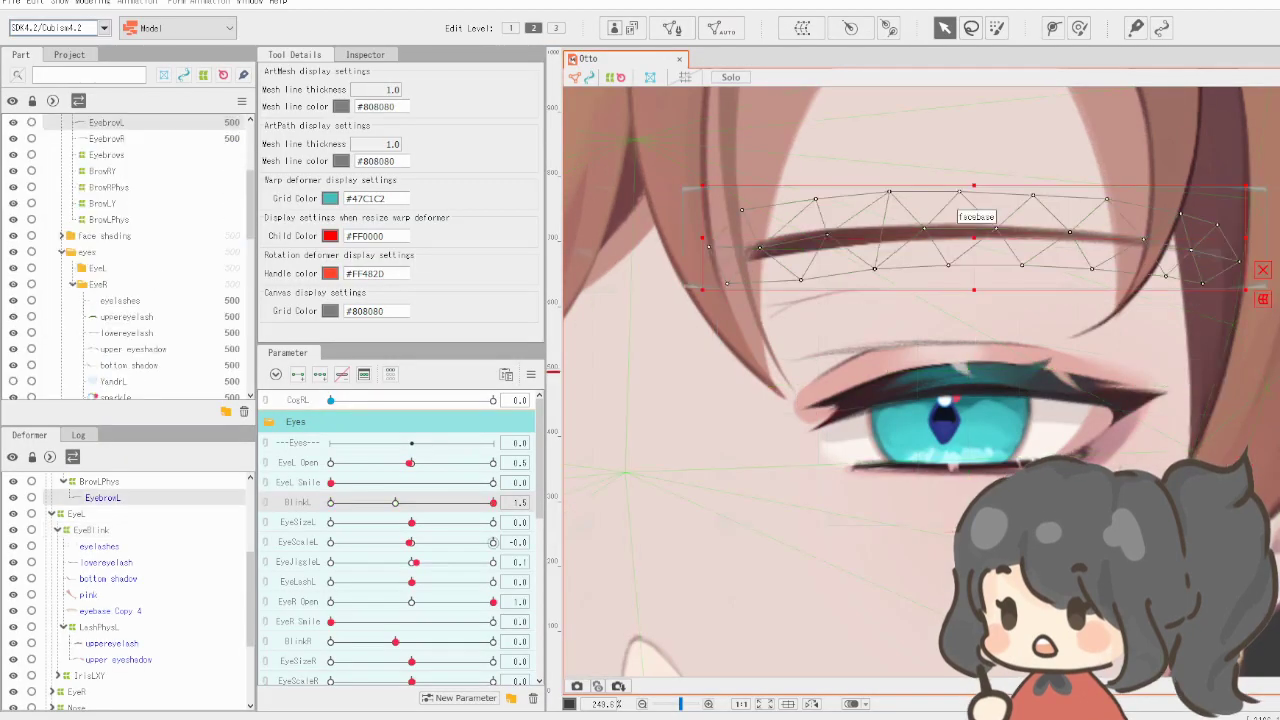
scroll(400, 540, "down", 5)
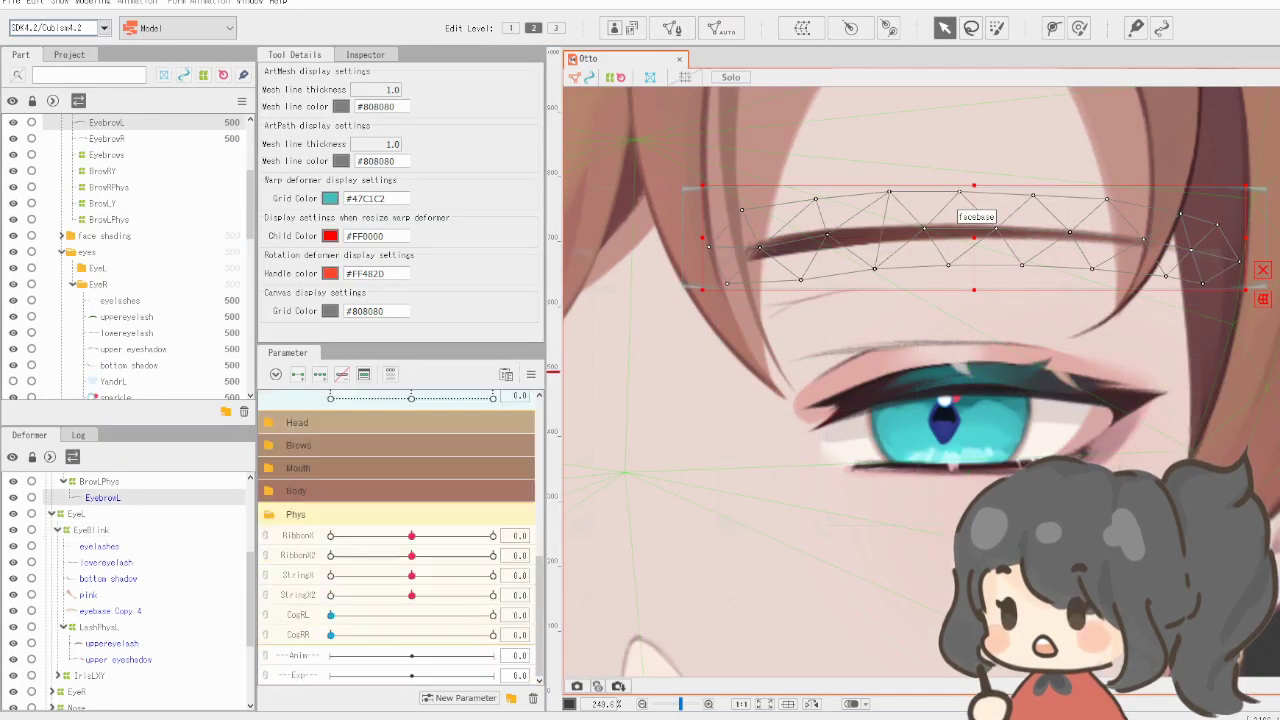
left_click(330, 445)
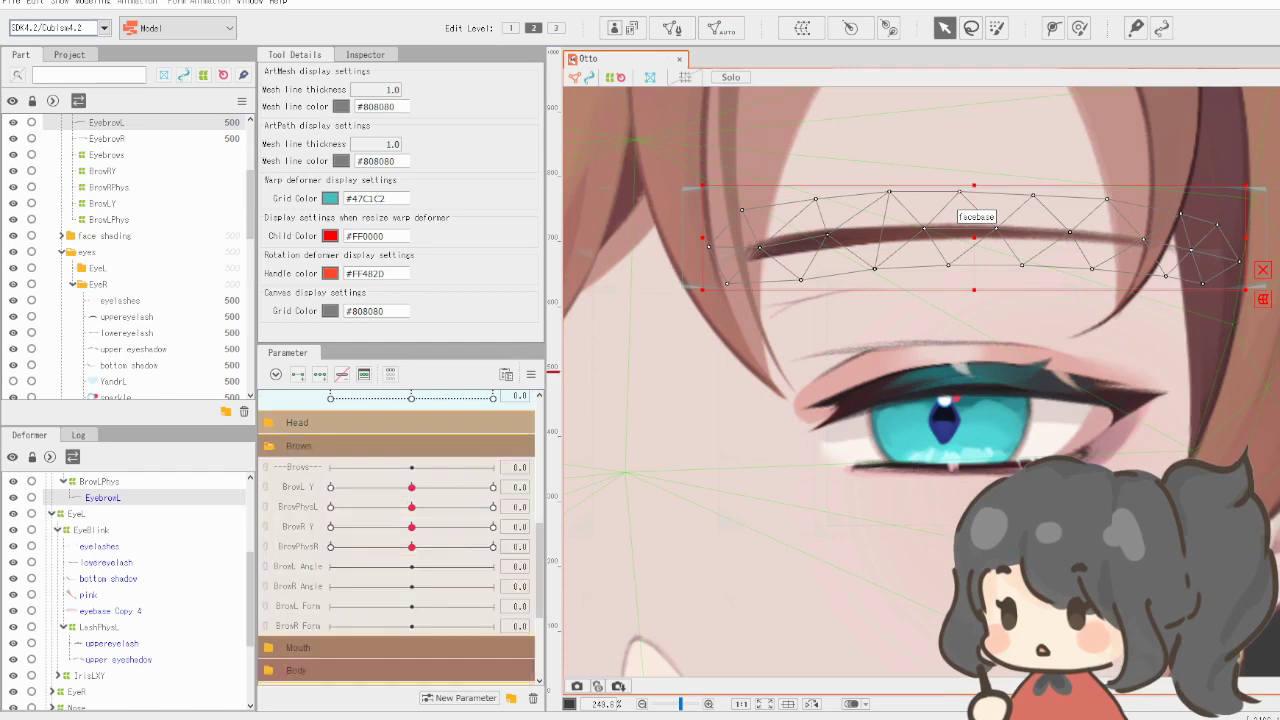
scroll(330, 448, "down", 3)
scroll(330, 448, "up", 2)
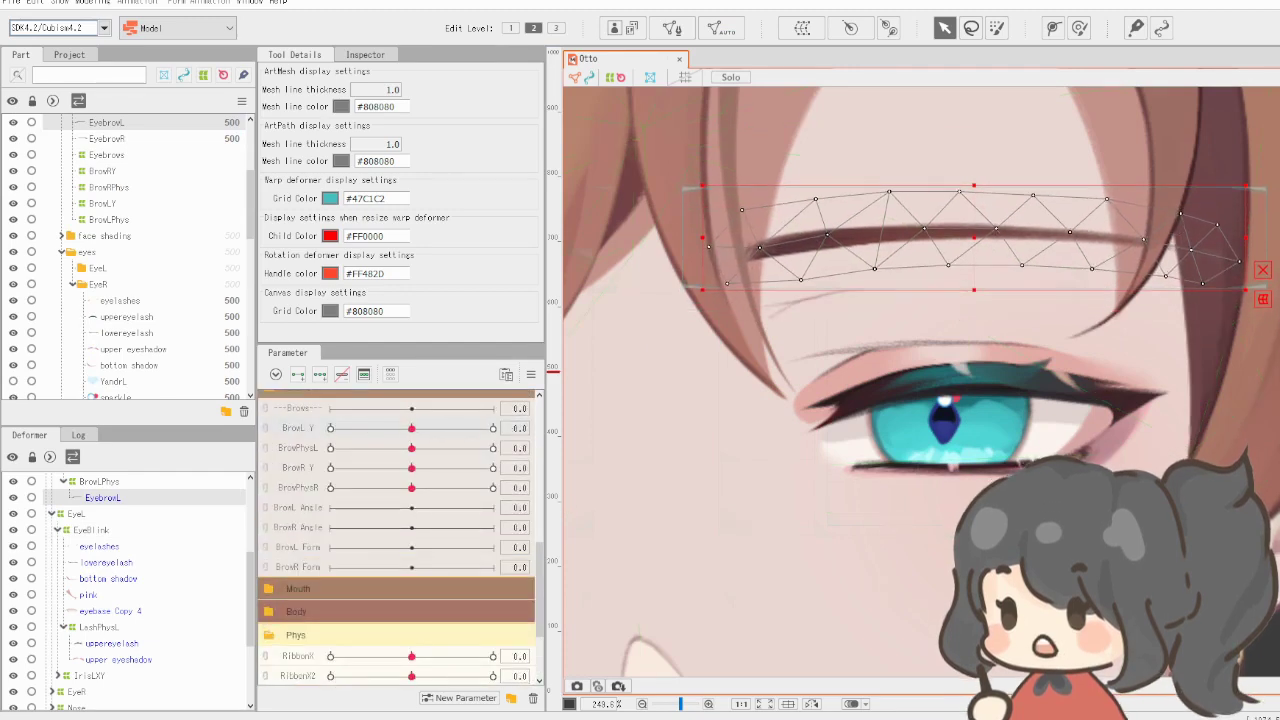
left_click_drag(411, 448, 372, 448)
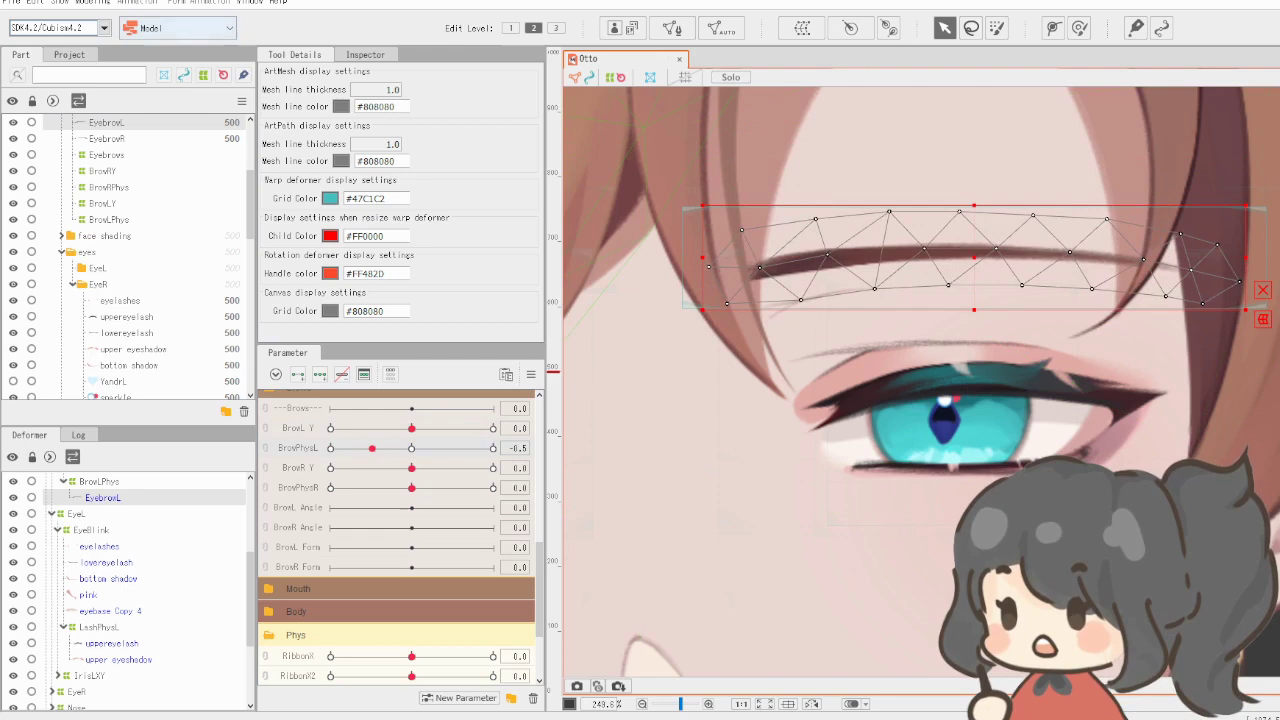
Reopen the Physics/Scene Blending Settings and partly close the left eye with EyeL Open to test the eyebrow's physics
left_click(93, 3)
left_click(180, 310)
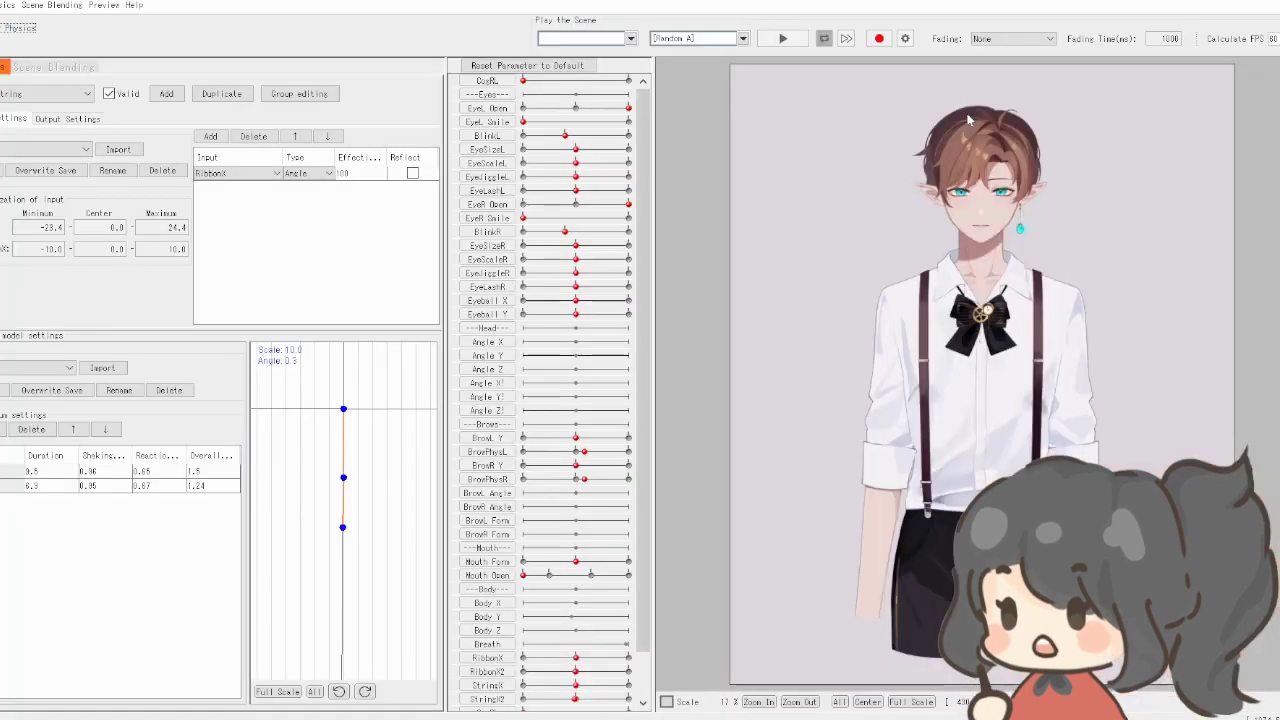
scroll(968, 120, "up", 8)
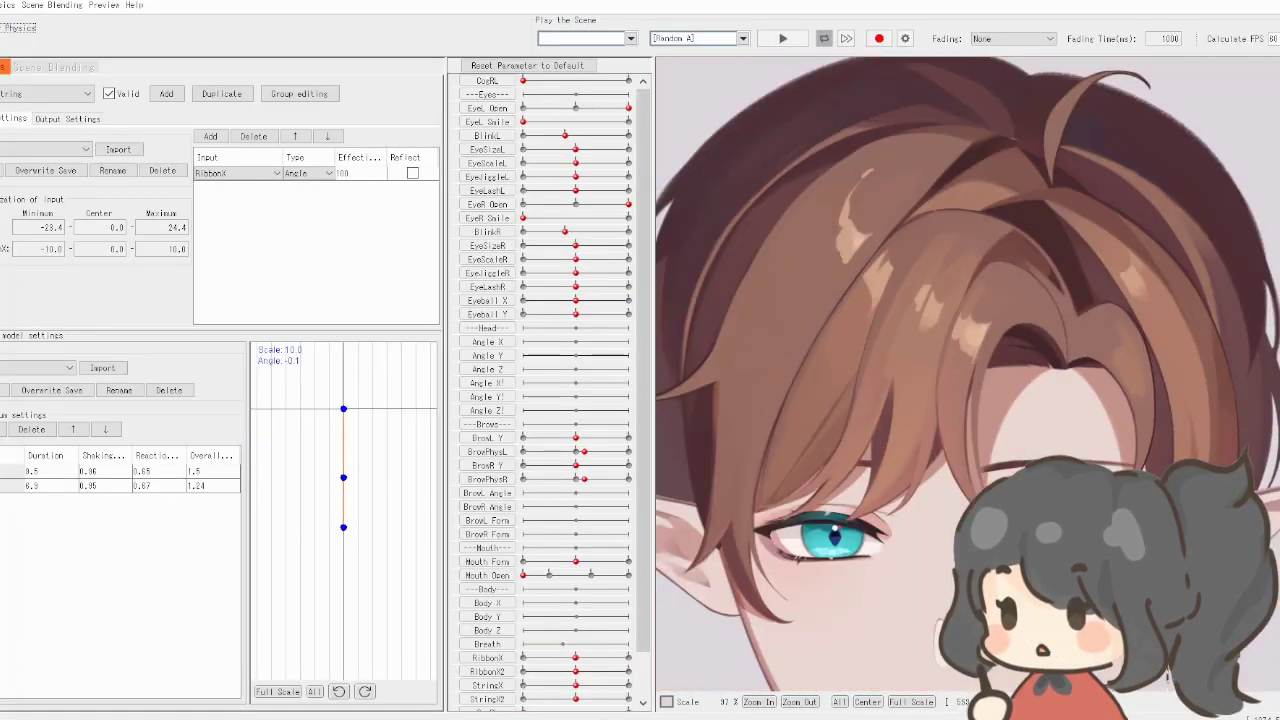
left_click_drag(966, 382, 876, 269)
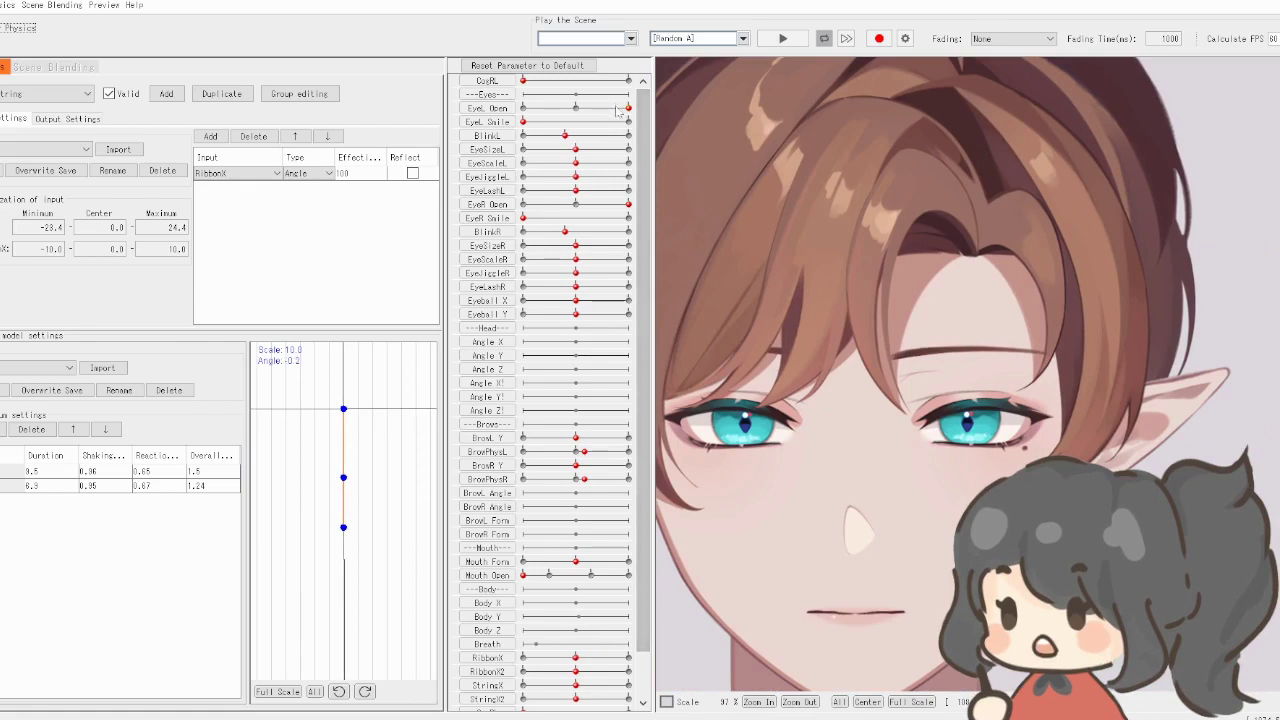
left_click_drag(626, 108, 597, 174)
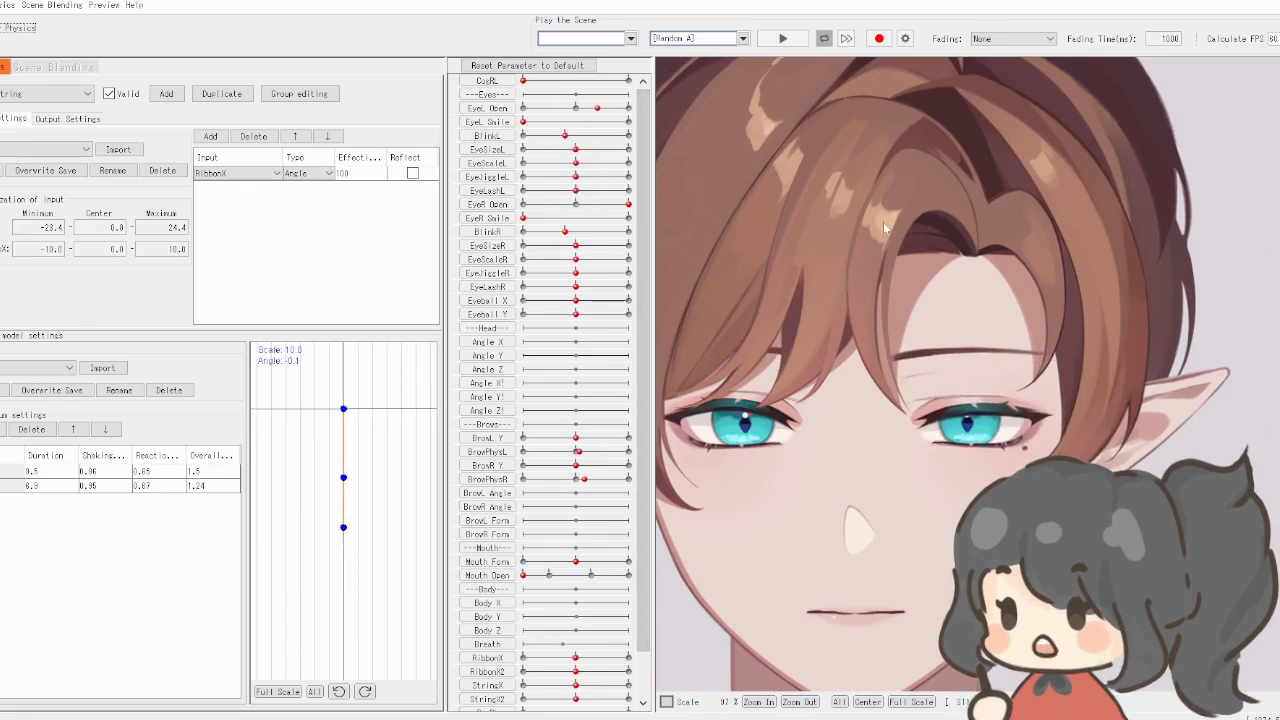
Examine the left eye and eyebrow movement in the physics preview, both close up and at full-figure scale
scroll(884, 228, "up", 5)
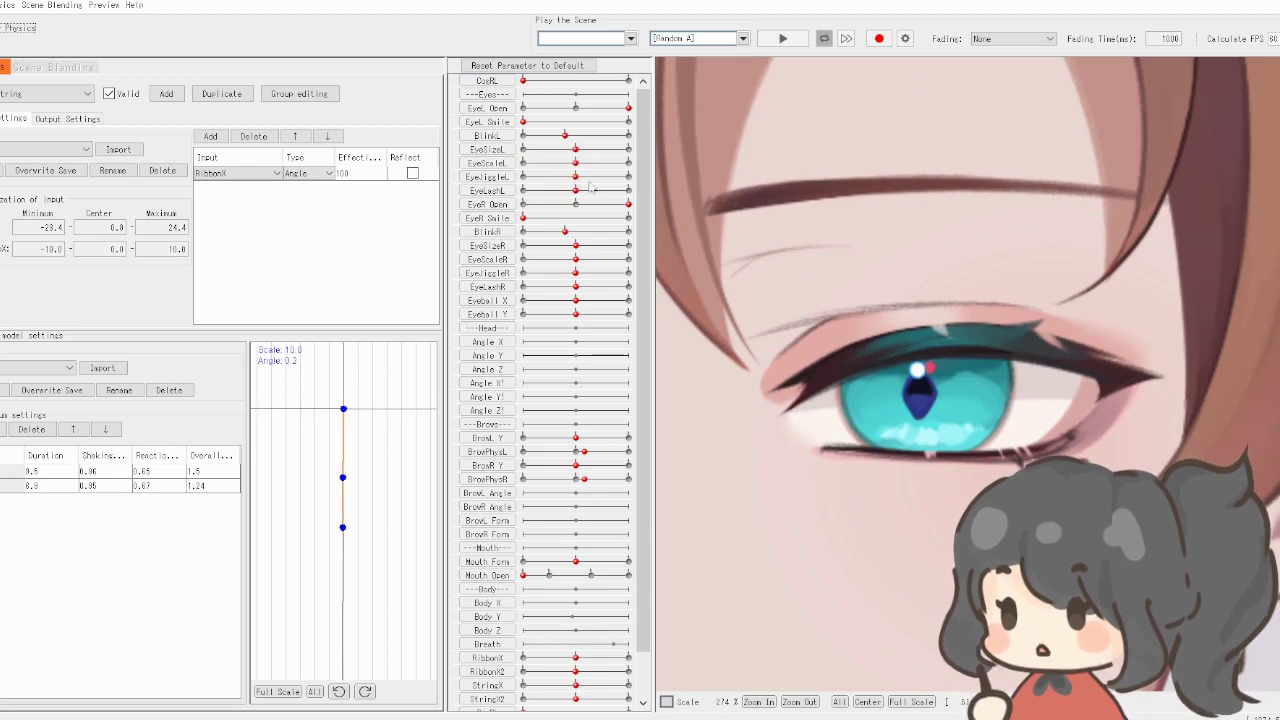
scroll(897, 340, "down", 10)
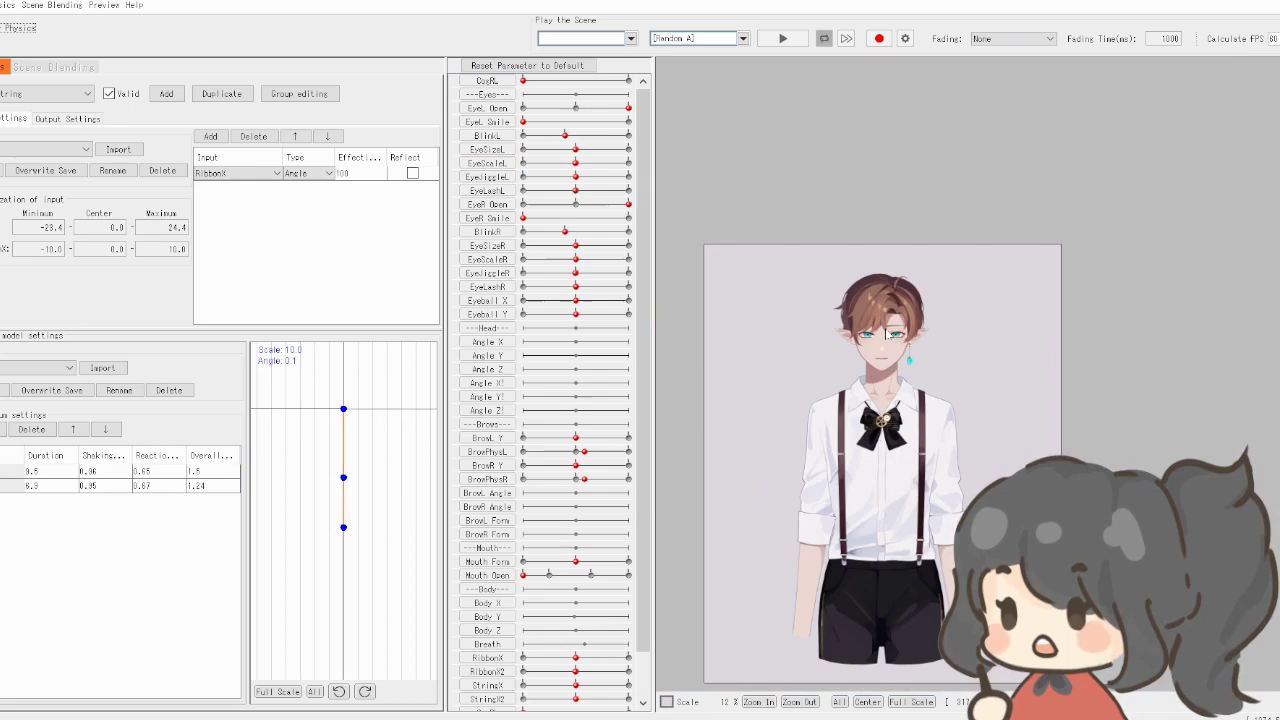
scroll(887, 334, "up", 7)
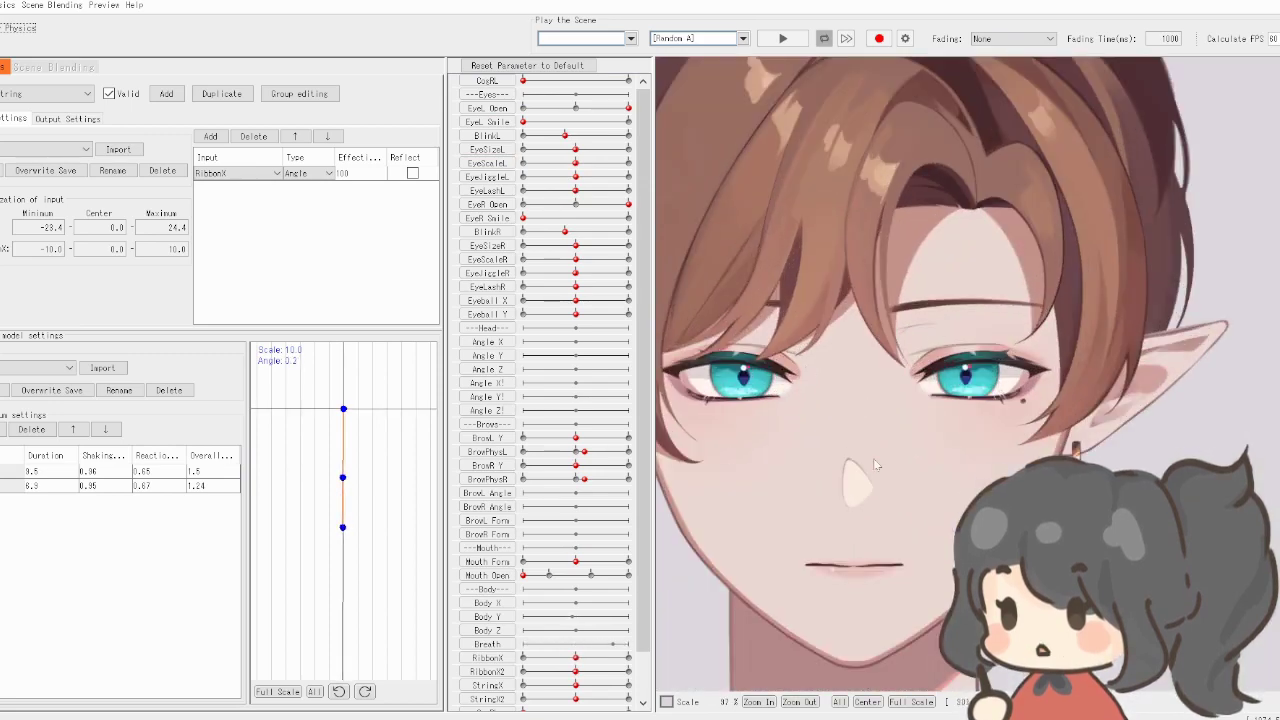
scroll(873, 458, "down", 2)
scroll(826, 420, "up", 4)
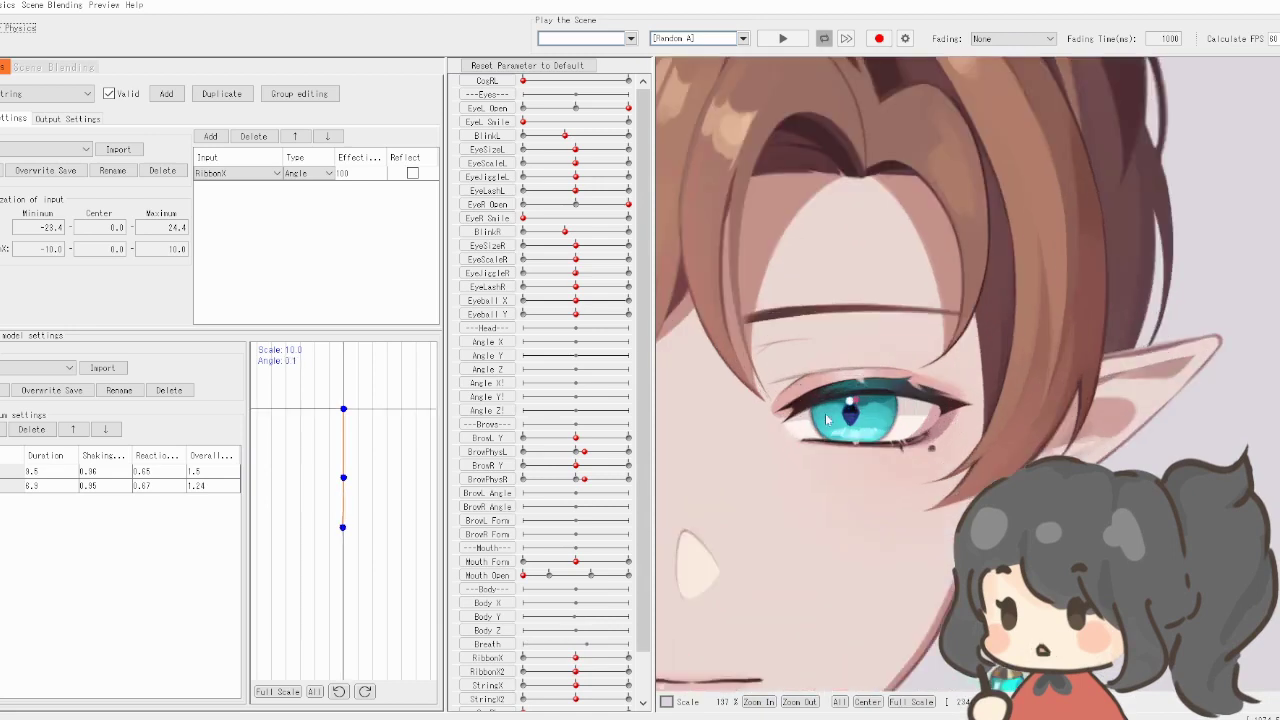
scroll(826, 420, "up", 3)
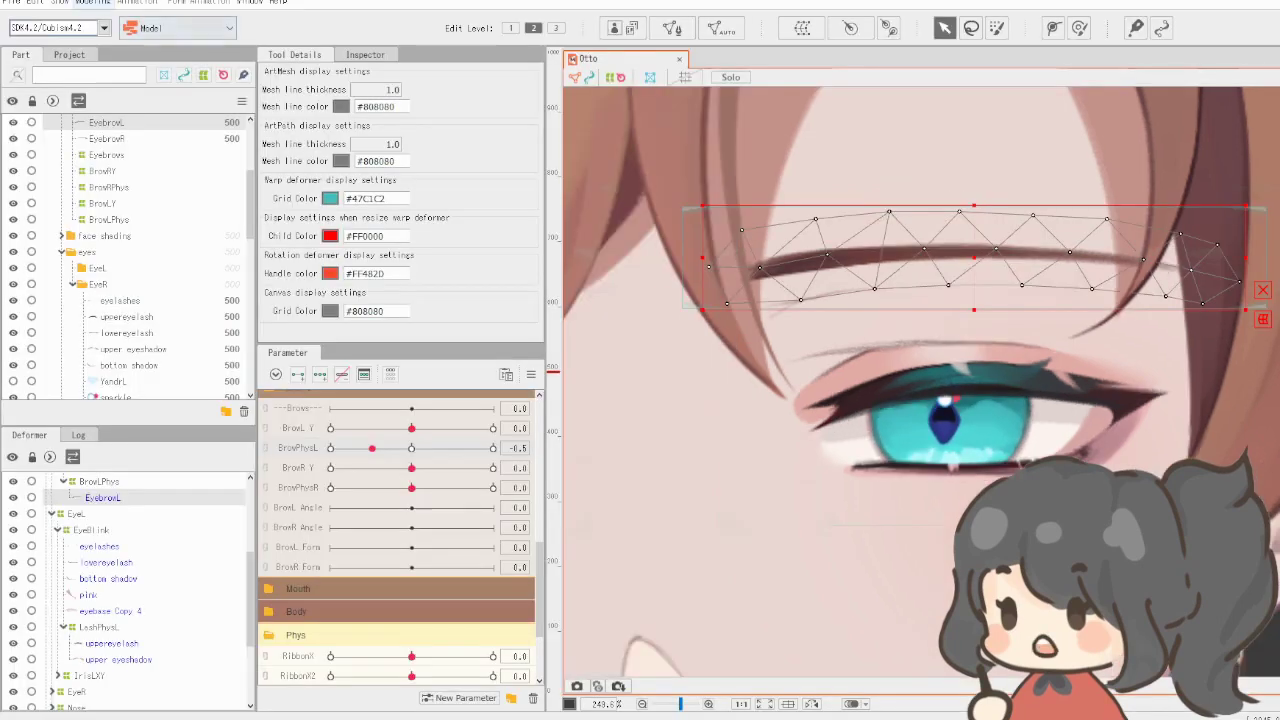
Switch to the physics settings of the model with star-shaped pupils and test its left-eye blink physics by varying EyeL Open
left_click(93, 3)
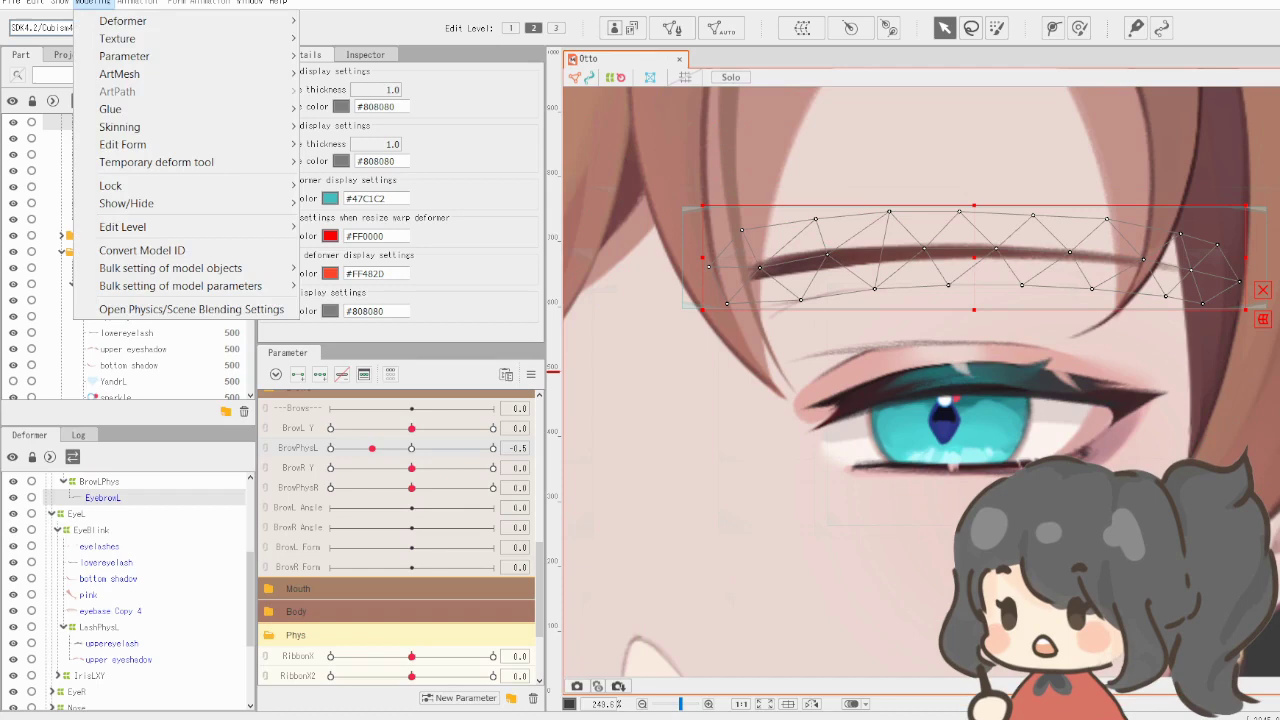
left_click(93, 3)
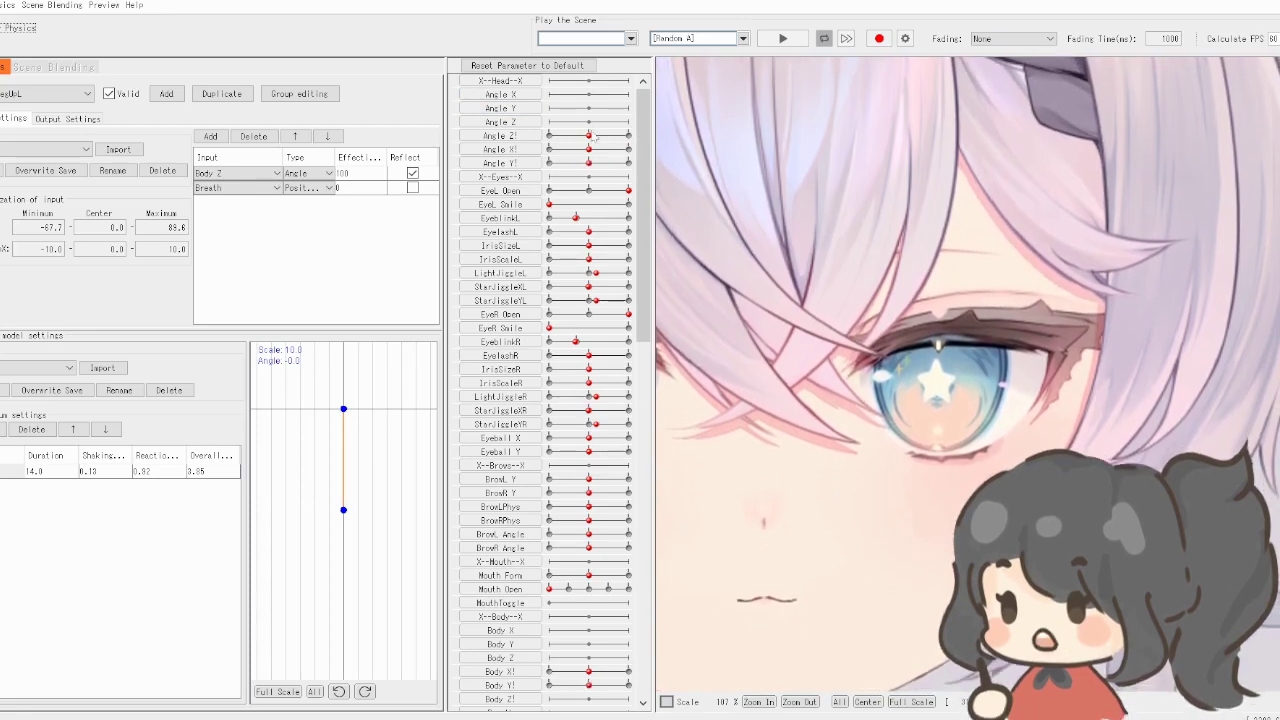
left_click(533, 205)
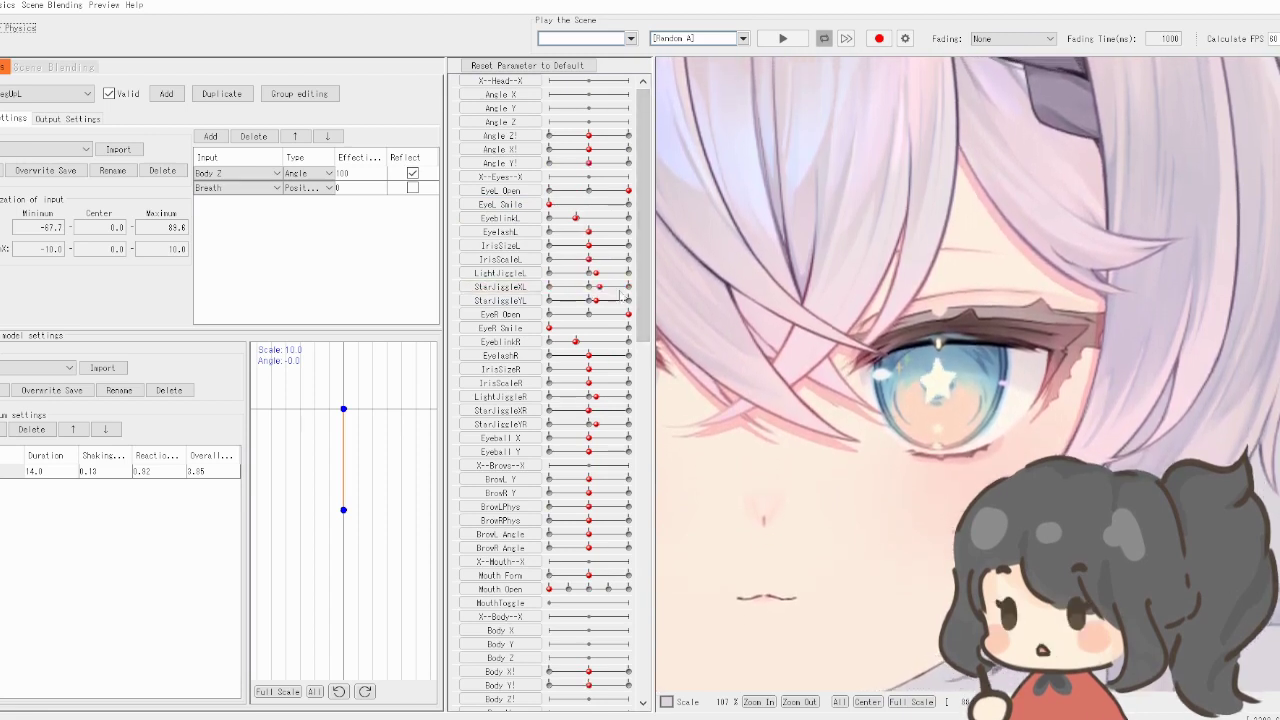
left_click_drag(592, 300, 649, 305)
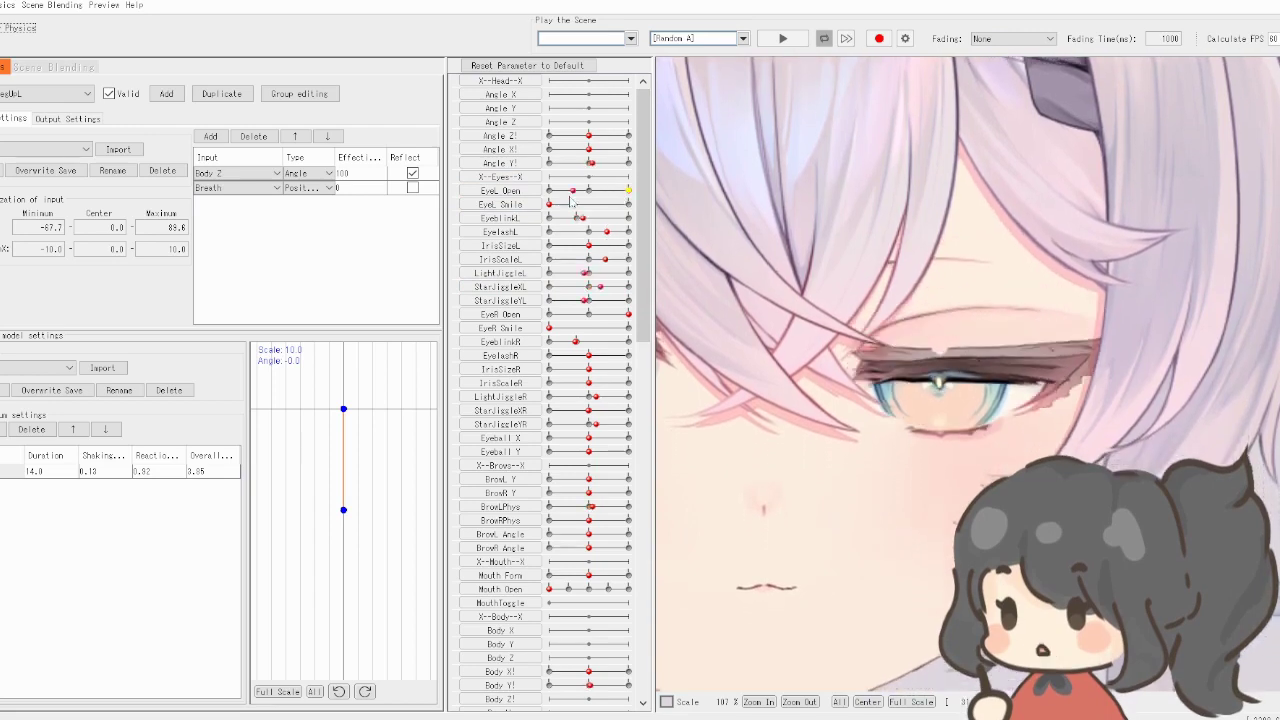
left_click_drag(571, 199, 694, 218)
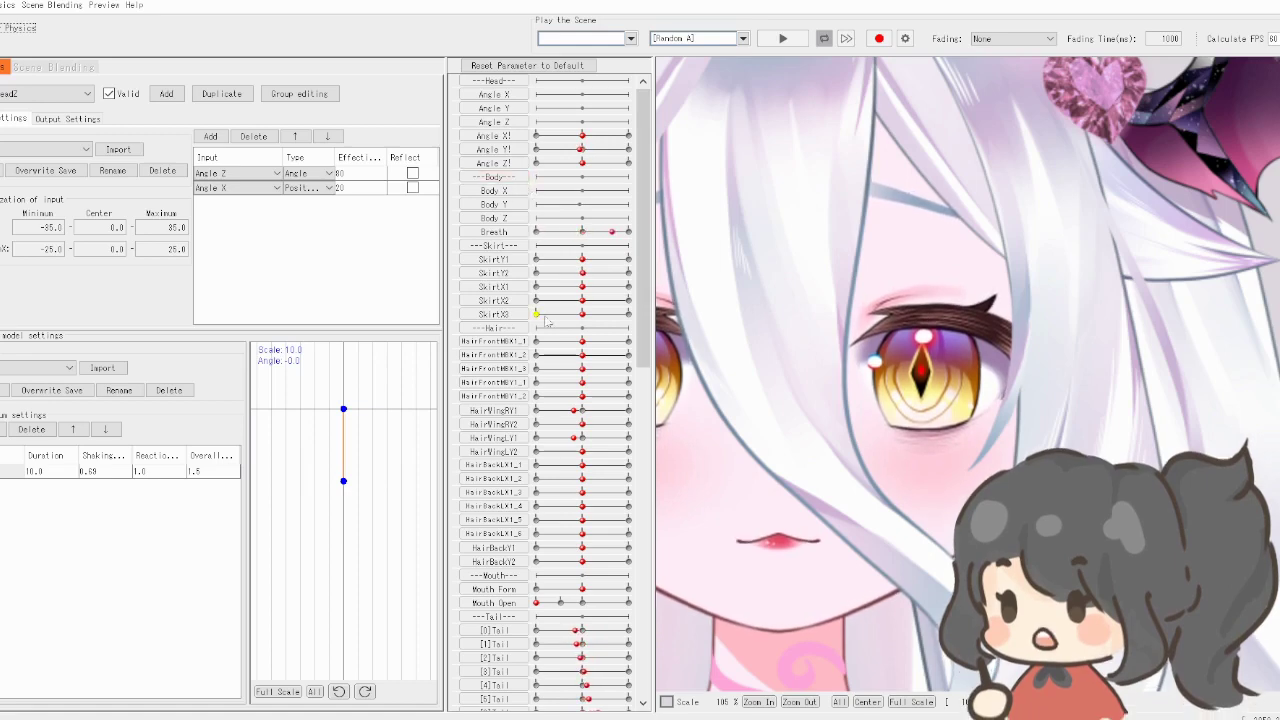
Find the eye and eyebrow parameters in the physics settings of the golden-eyed model
scroll(515, 300, "down", 10)
scroll(507, 360, "up", 2)
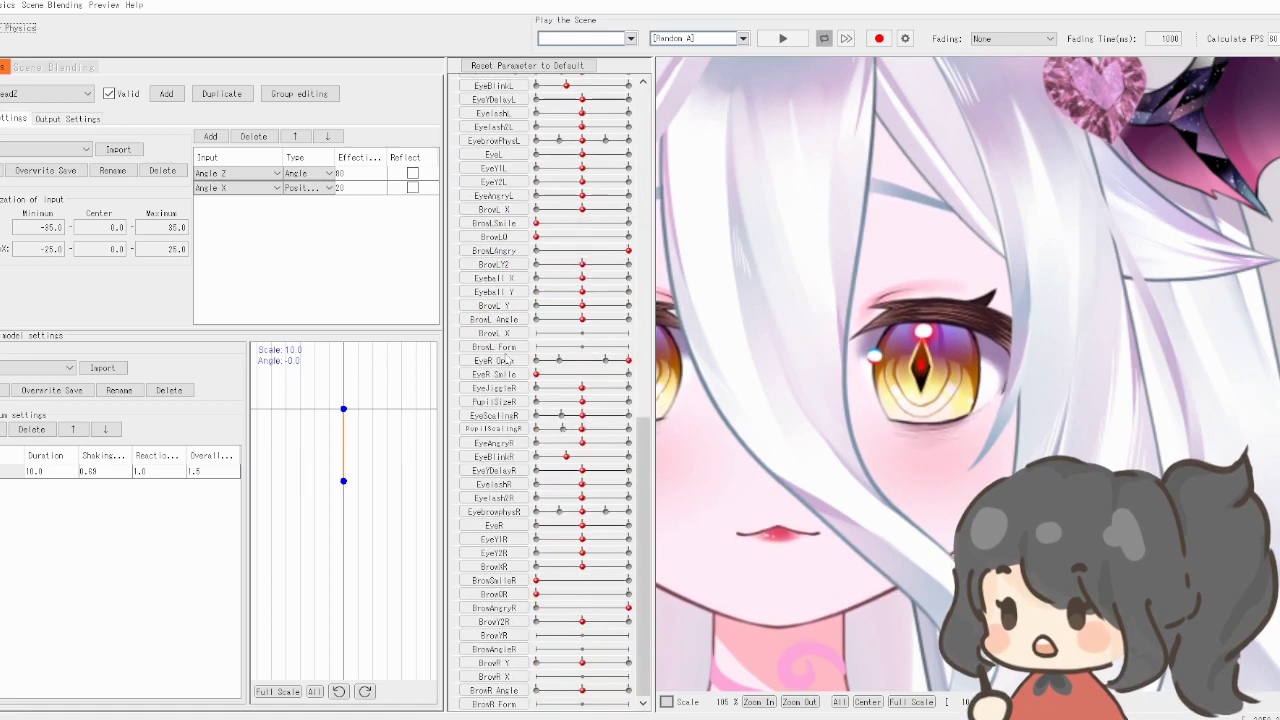